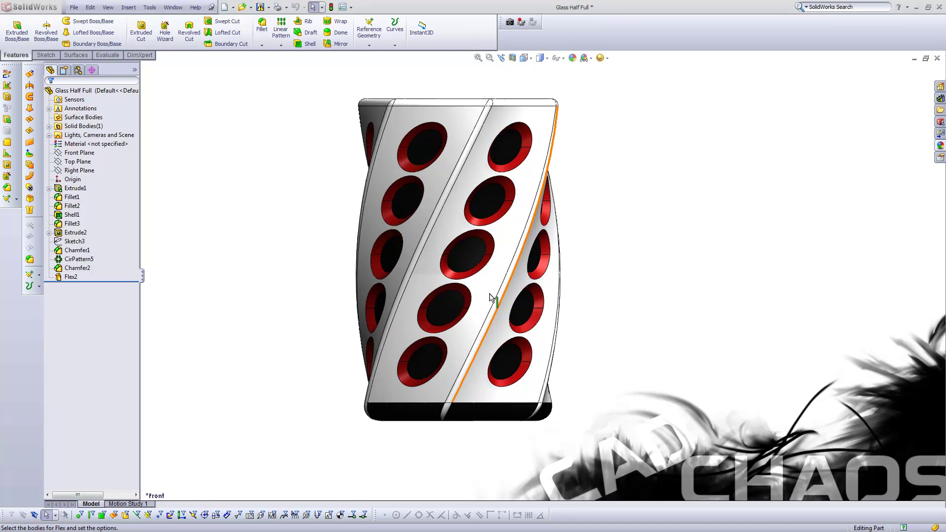
Switch the twisted hexagonal glass to the isometric view to reveal its open top
{"action": "key", "text": "ctrl+7"}
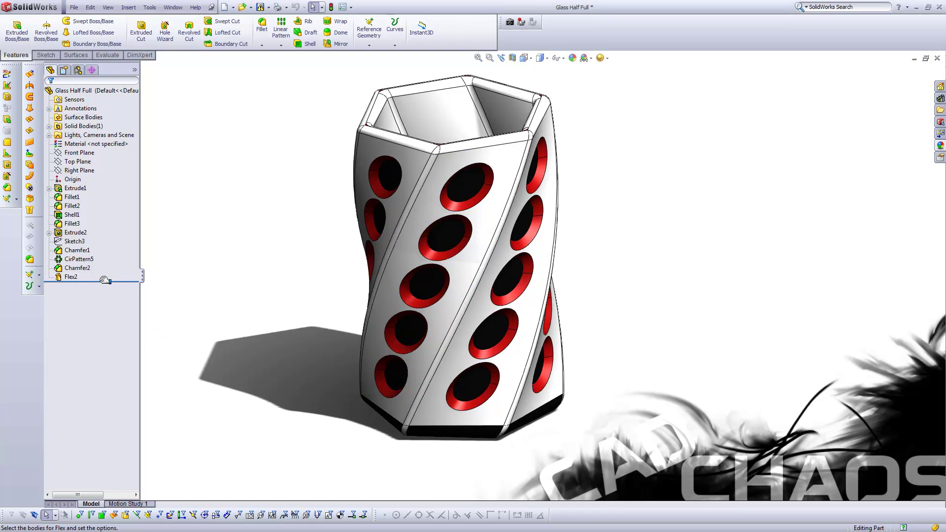
Roll the part back to Extrude1, then forward through Fillet1 and Fillet2
{"action": "left_click_drag", "start_coordinate": [105, 281], "coordinate": [101, 194]}
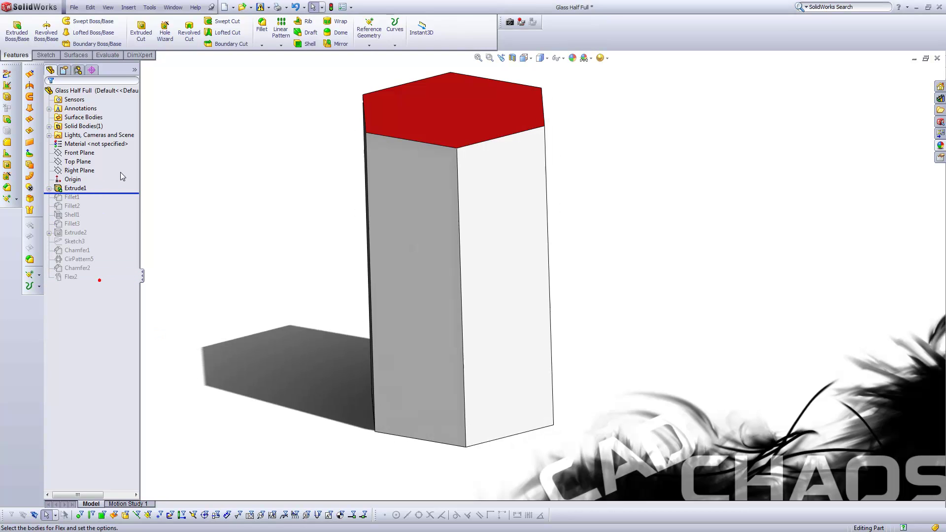
{"action": "left_click", "coordinate": [135, 70]}
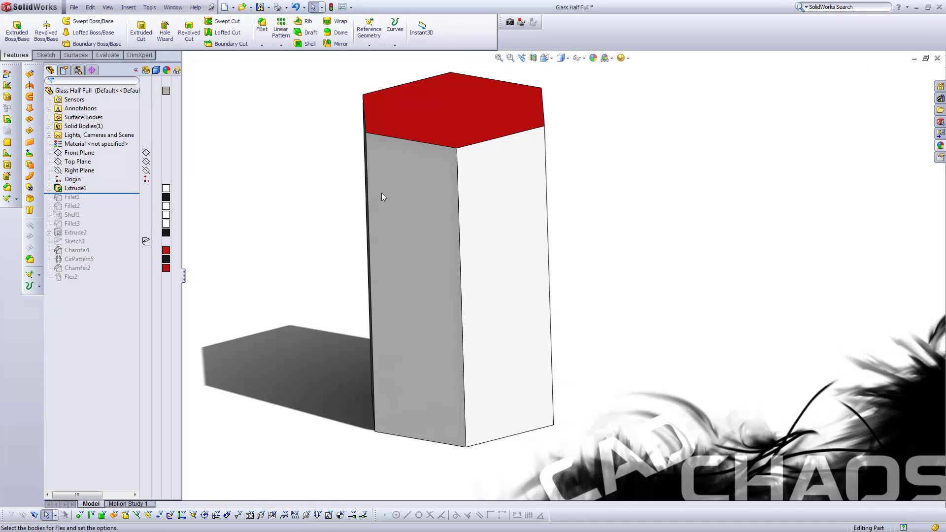
{"action": "middle_click_drag", "start_coordinate": [513, 131], "coordinate": [302, 222]}
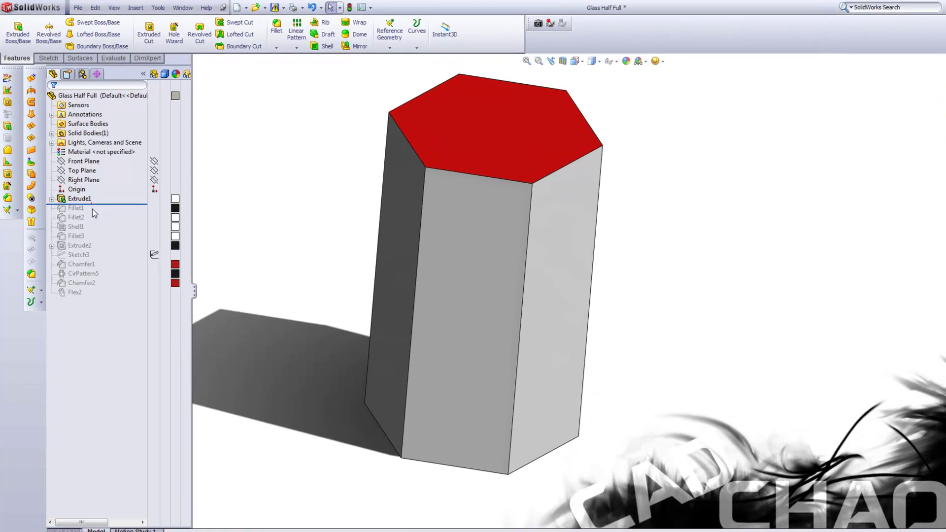
{"action": "left_click_drag", "start_coordinate": [93, 204], "coordinate": [89, 221]}
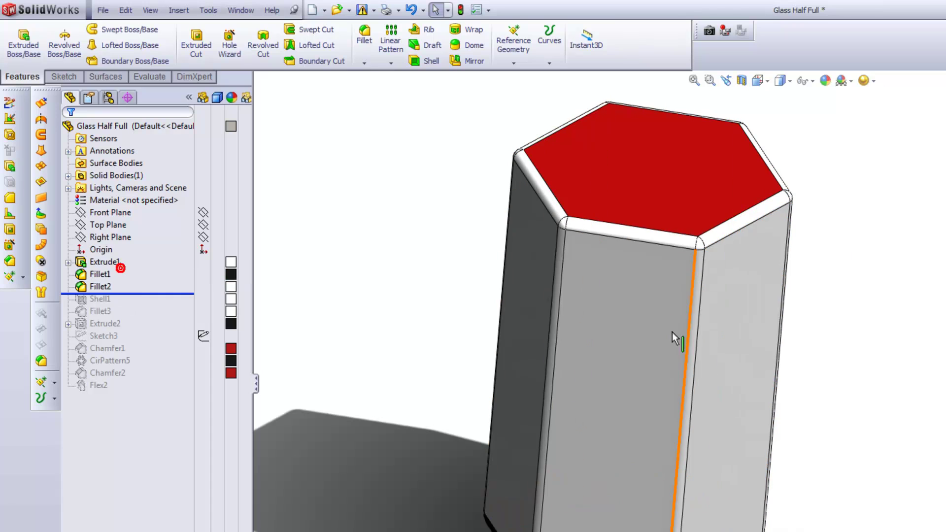
{"action": "middle_click_drag", "start_coordinate": [674, 338], "coordinate": [342, 326]}
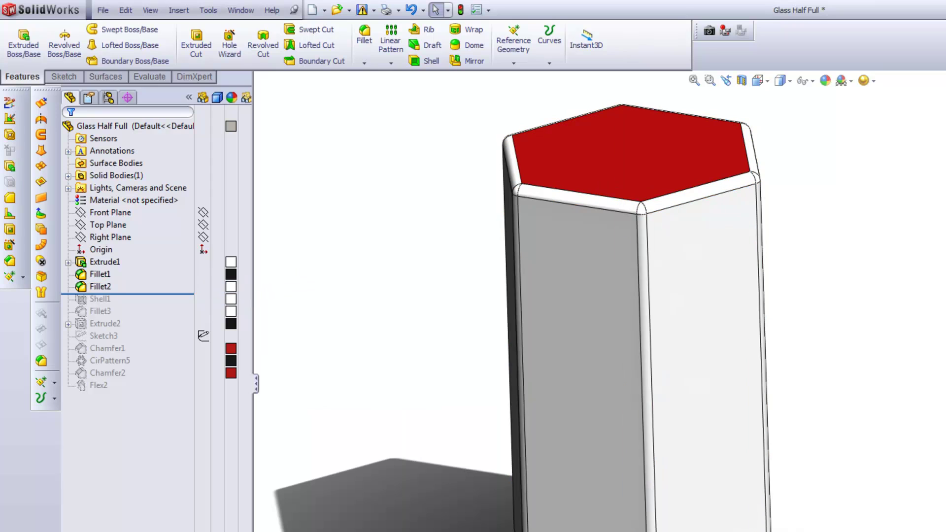
{"action": "middle_click_drag", "start_coordinate": [660, 333], "coordinate": [675, 322]}
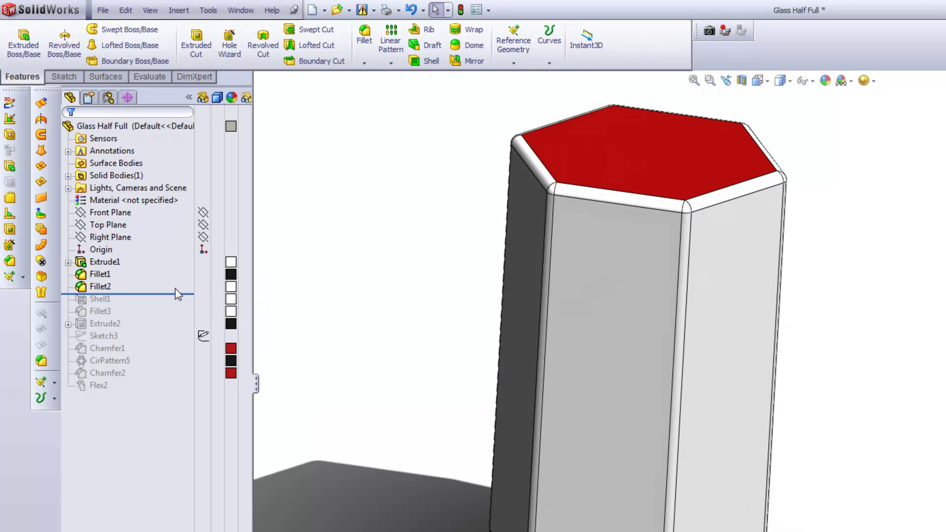
Replay Shell1 and Fillet3 to show the hollow cup with rounded rim edges
{"action": "left_click_drag", "start_coordinate": [177, 297], "coordinate": [178, 309]}
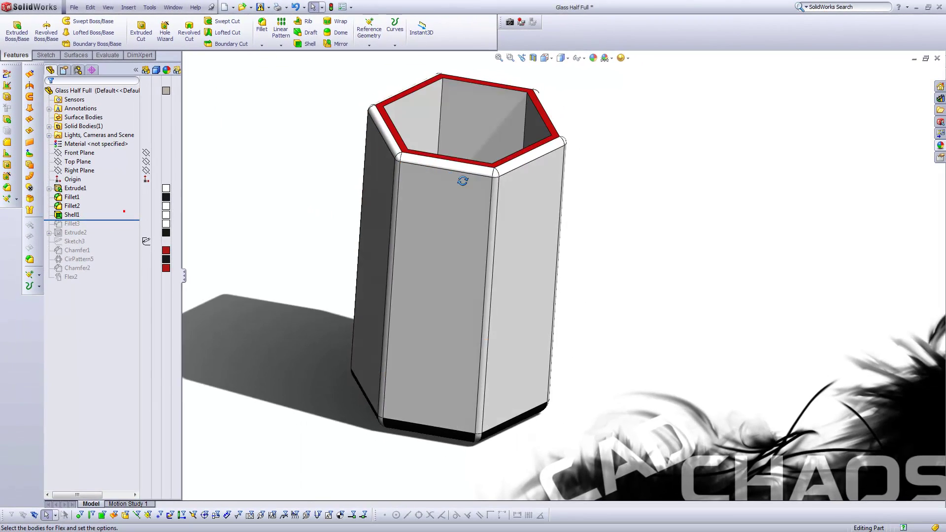
{"action": "middle_click_drag", "start_coordinate": [462, 181], "coordinate": [402, 247]}
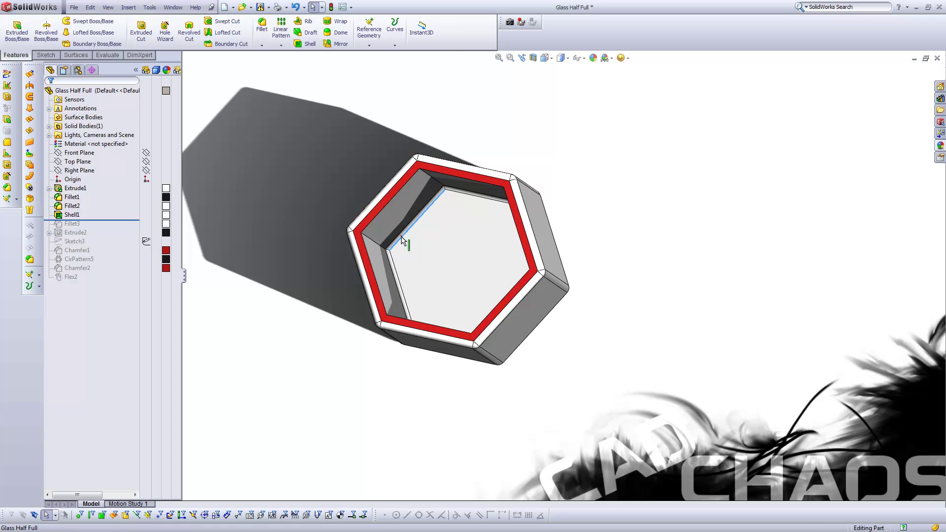
{"action": "left_click", "coordinate": [401, 234]}
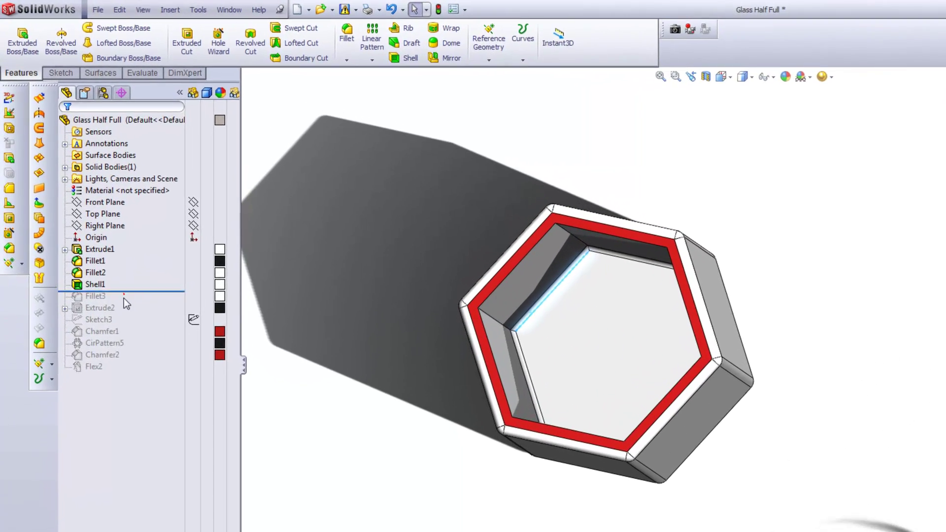
{"action": "left_click_drag", "start_coordinate": [89, 221], "coordinate": [90, 229]}
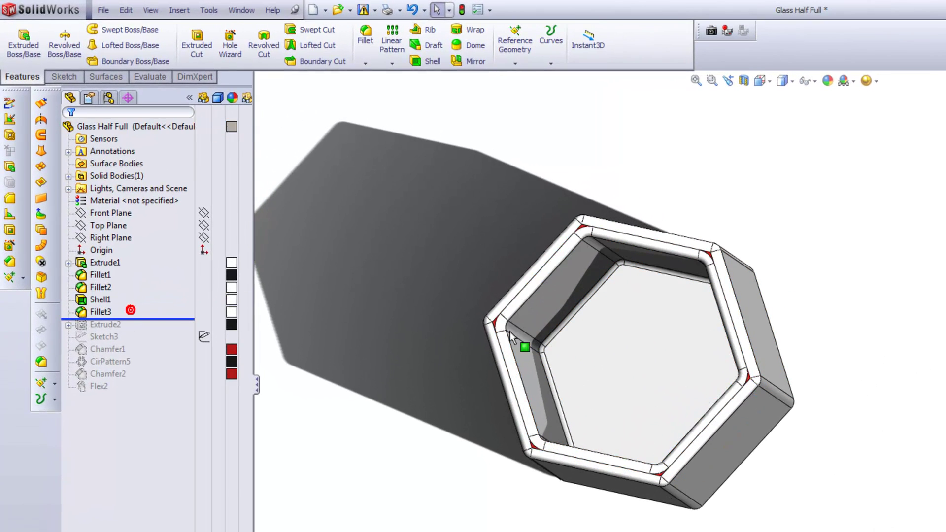
{"action": "middle_click_drag", "start_coordinate": [593, 383], "coordinate": [651, 321]}
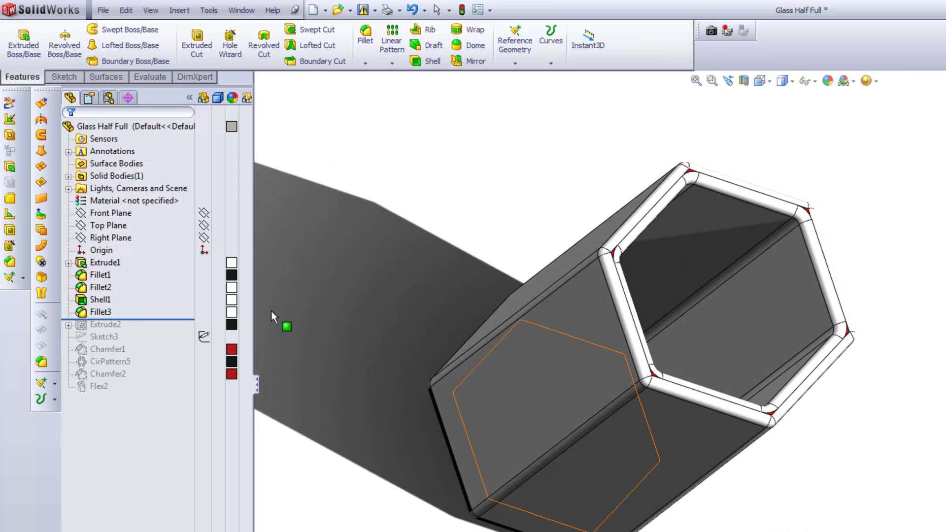
{"action": "left_click", "coordinate": [105, 325]}
Roll forward through Extrude2 and view the five holes Normal To their face
{"action": "left_click_drag", "start_coordinate": [124, 319], "coordinate": [125, 331]}
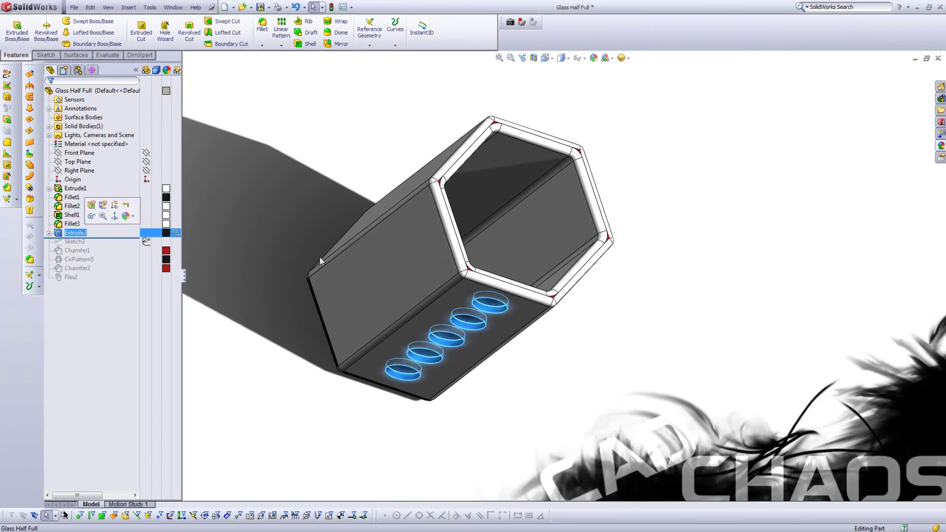
{"action": "key", "text": "ctrl+7"}
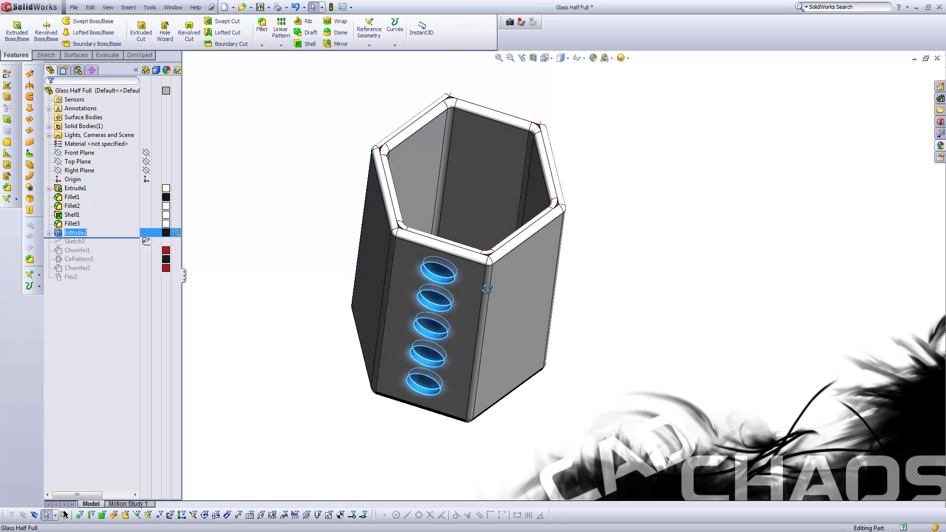
{"action": "right_click", "coordinate": [491, 264]}
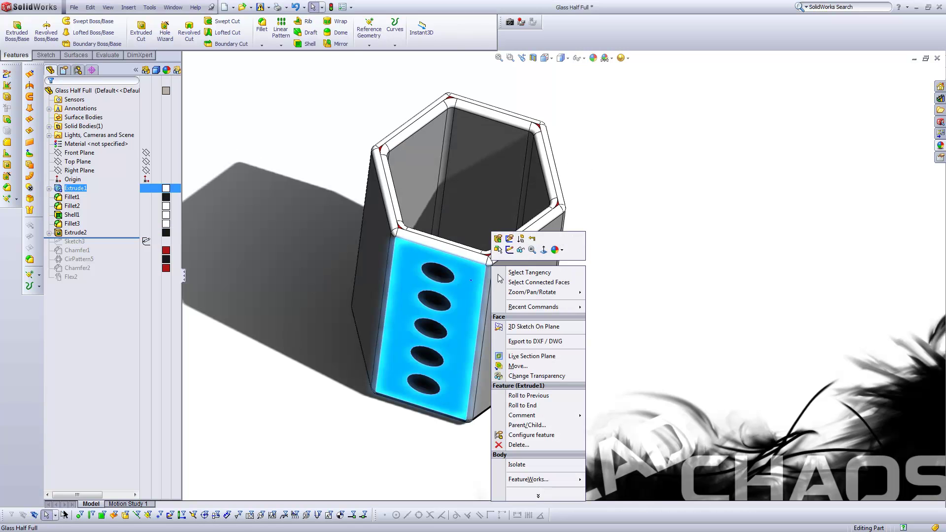
{"action": "left_click", "coordinate": [538, 249]}
{"action": "left_click", "coordinate": [335, 295]}
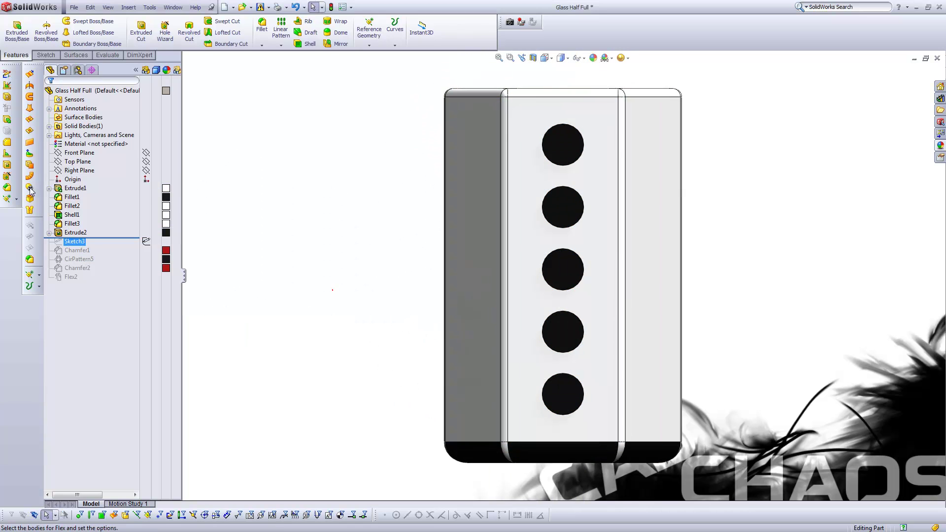
Roll forward through Sketch3 and inspect it from a tilted 3-D view
{"action": "left_click_drag", "start_coordinate": [102, 238], "coordinate": [104, 247]}
{"action": "key", "text": "f"}
{"action": "middle_click_drag", "start_coordinate": [622, 291], "coordinate": [606, 312]}
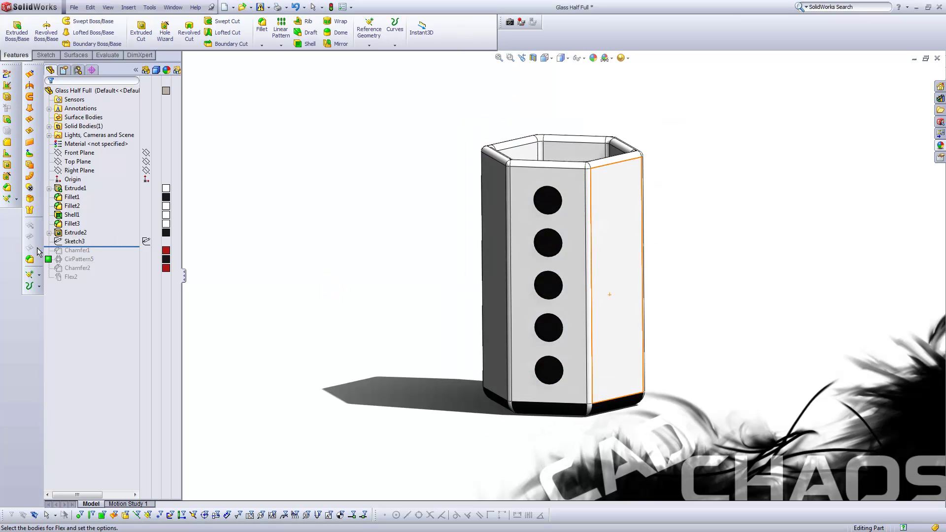
{"action": "left_click", "coordinate": [69, 243]}
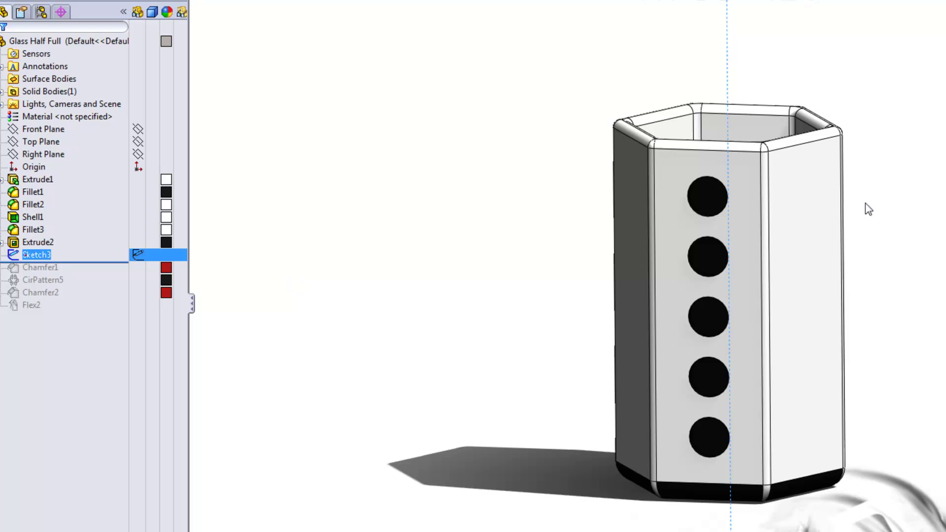
{"action": "middle_click_drag", "start_coordinate": [703, 196], "coordinate": [711, 217]}
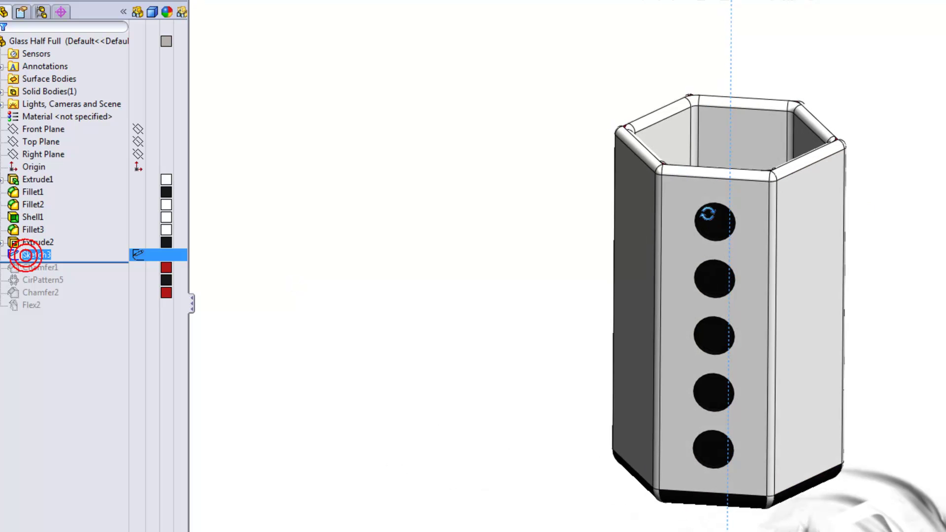
{"action": "left_click", "coordinate": [509, 242]}
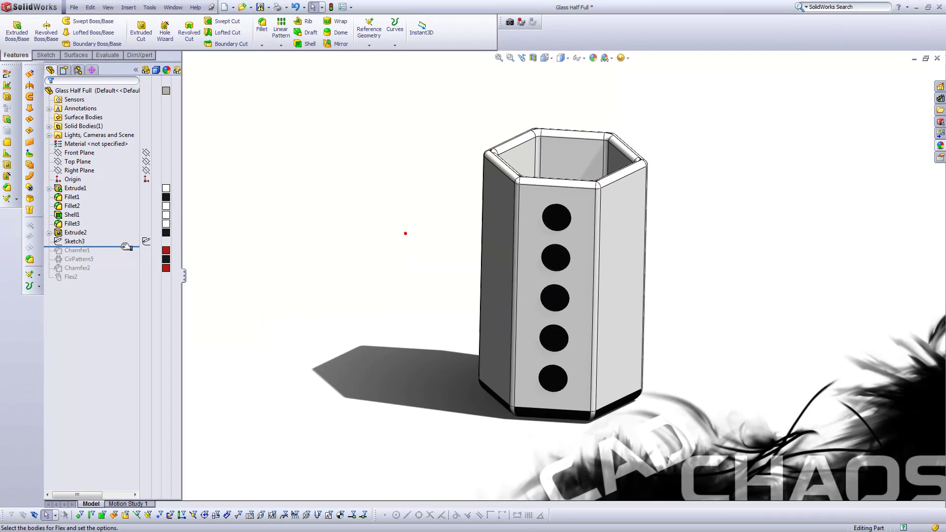
Replay Chamfer1, CirPattern5 and Chamfer2 to show patterned chamfered holes on every side
{"action": "left_click_drag", "start_coordinate": [126, 247], "coordinate": [127, 255]}
{"action": "left_click", "coordinate": [81, 251]}
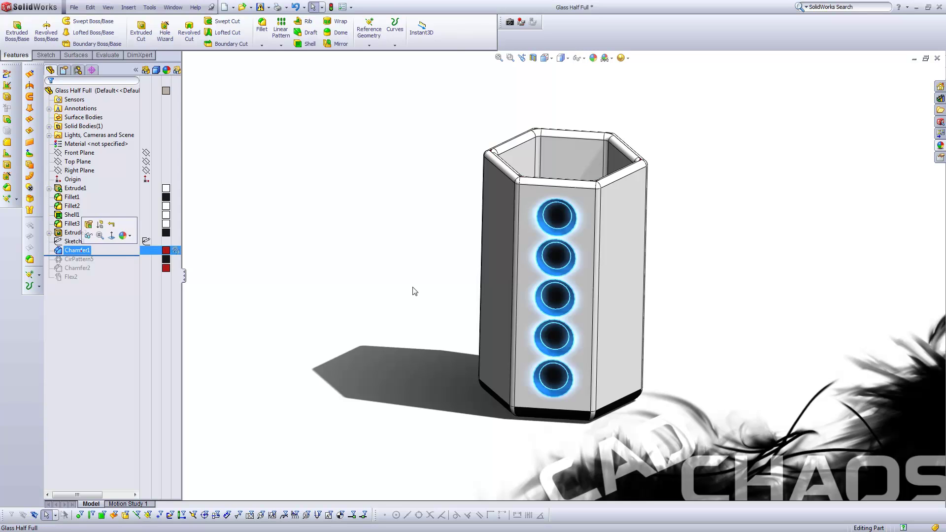
{"action": "scroll", "coordinate": [647, 259], "scroll_direction": "down", "scroll_amount": 2}
{"action": "left_click", "coordinate": [715, 274]}
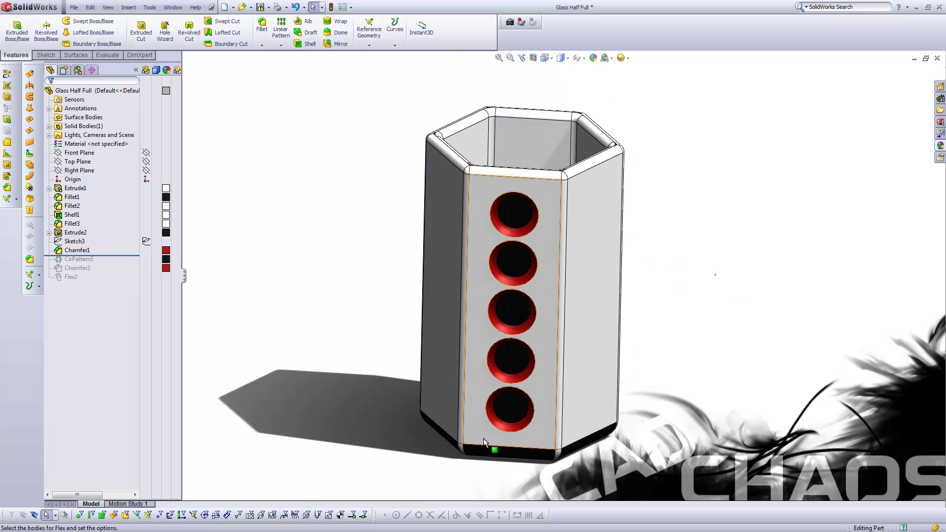
{"action": "scroll", "coordinate": [561, 279], "scroll_direction": "up", "scroll_amount": 2}
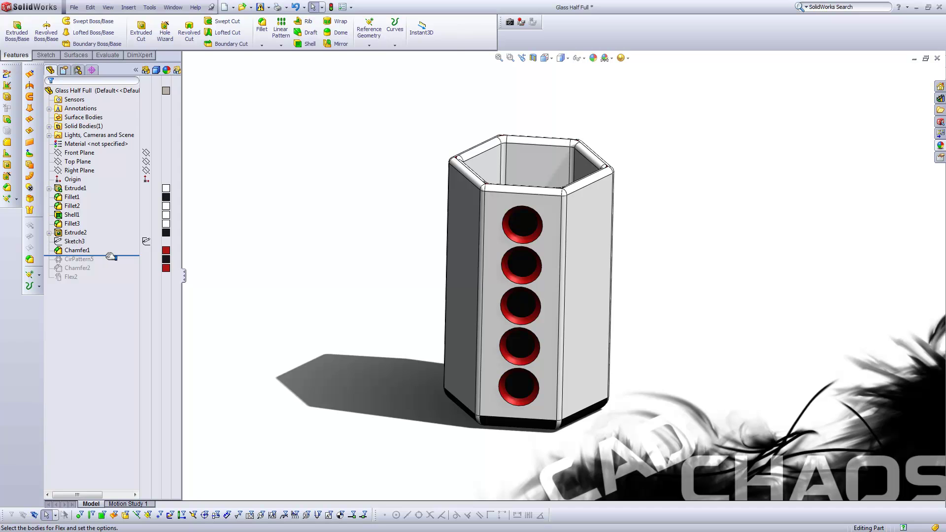
{"action": "left_click_drag", "start_coordinate": [111, 256], "coordinate": [102, 265]}
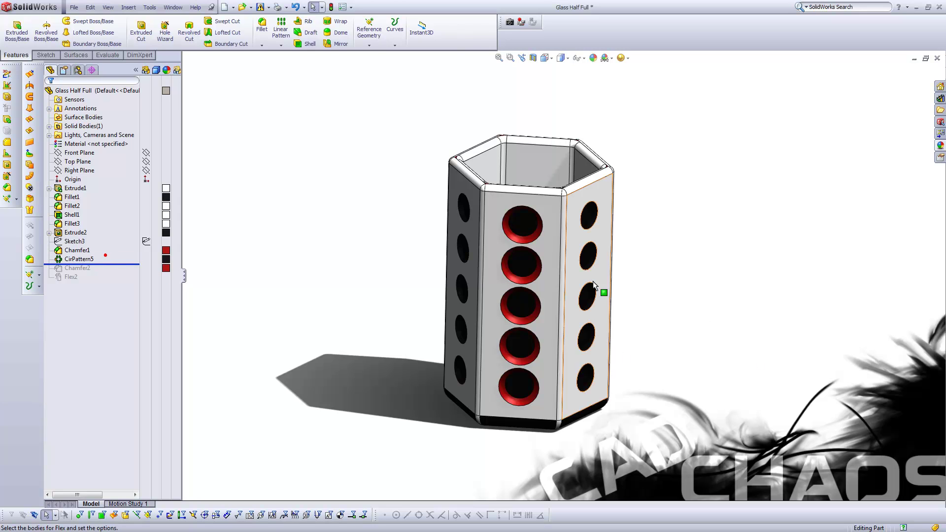
{"action": "middle_click_drag", "start_coordinate": [576, 279], "coordinate": [408, 374]}
{"action": "left_click_drag", "start_coordinate": [124, 265], "coordinate": [119, 274]}
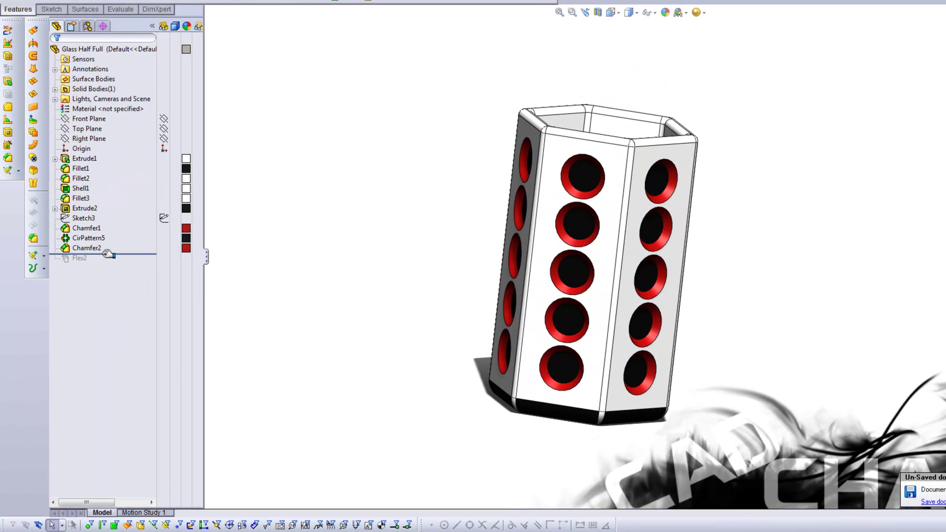
Roll forward past Flex2 to restore the twist, then bring up Flex2's editing options
{"action": "left_click_drag", "start_coordinate": [106, 253], "coordinate": [99, 262]}
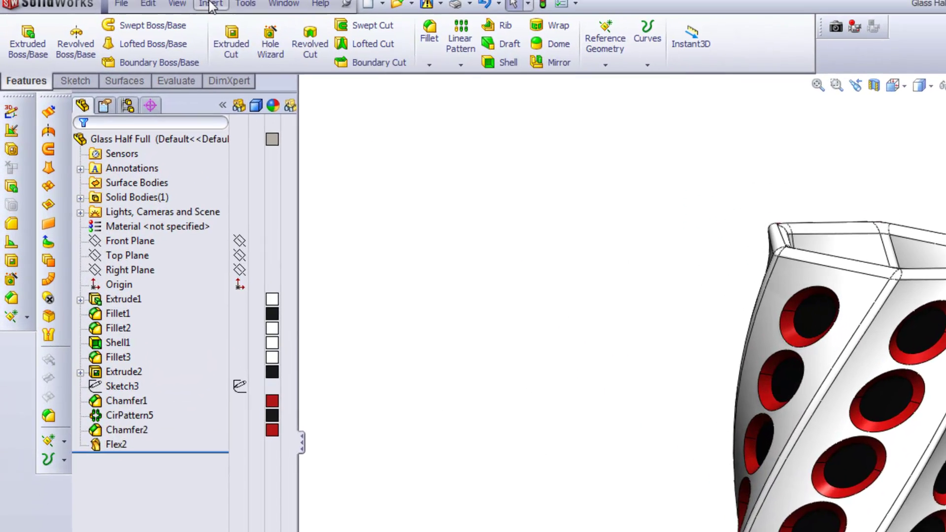
{"action": "left_click", "coordinate": [211, 7]}
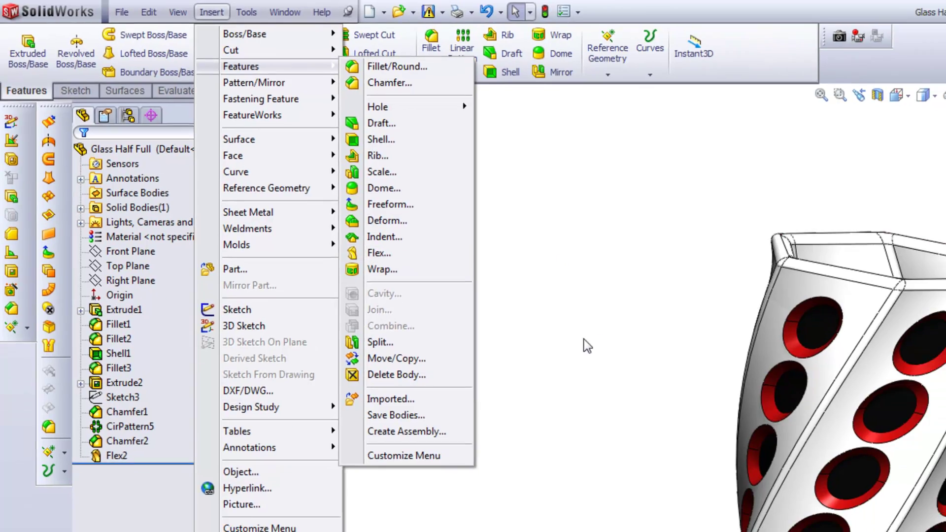
{"action": "left_click", "coordinate": [409, 269]}
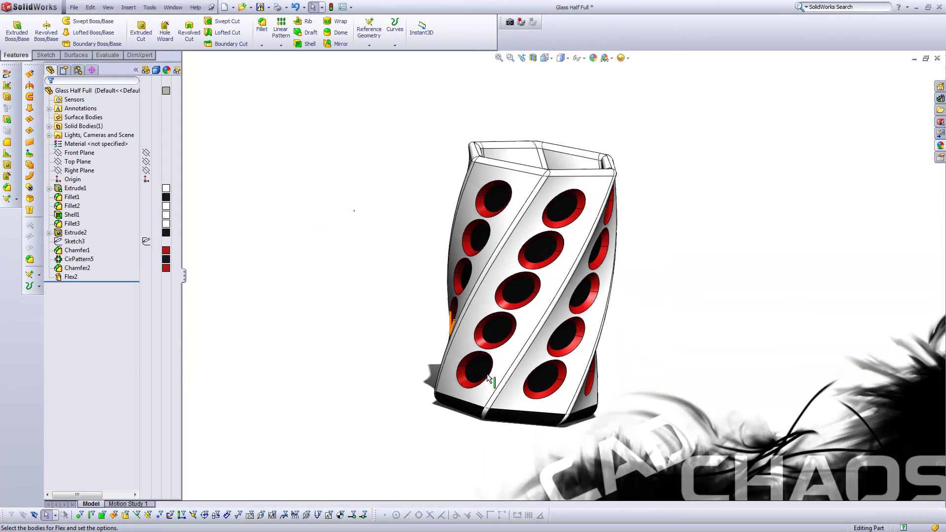
{"action": "right_click", "coordinate": [69, 277]}
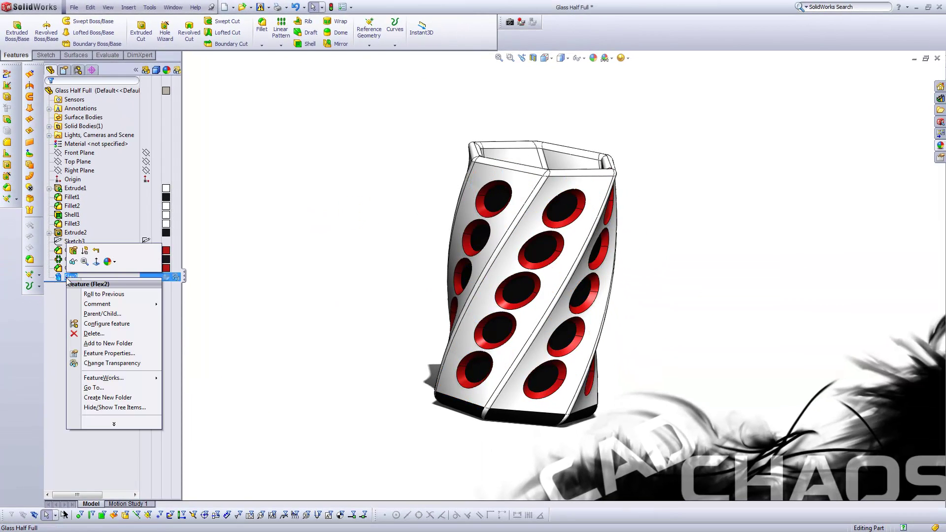
Edit Flex2 and change the Twisting angle from 90deg to 180deg
{"action": "left_click", "coordinate": [74, 252]}
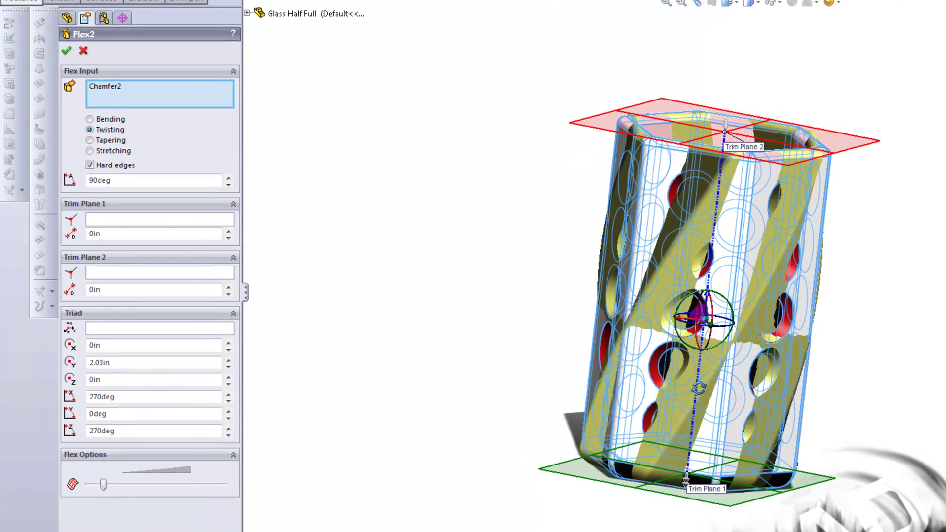
{"action": "middle_click_drag", "start_coordinate": [716, 407], "coordinate": [680, 404]}
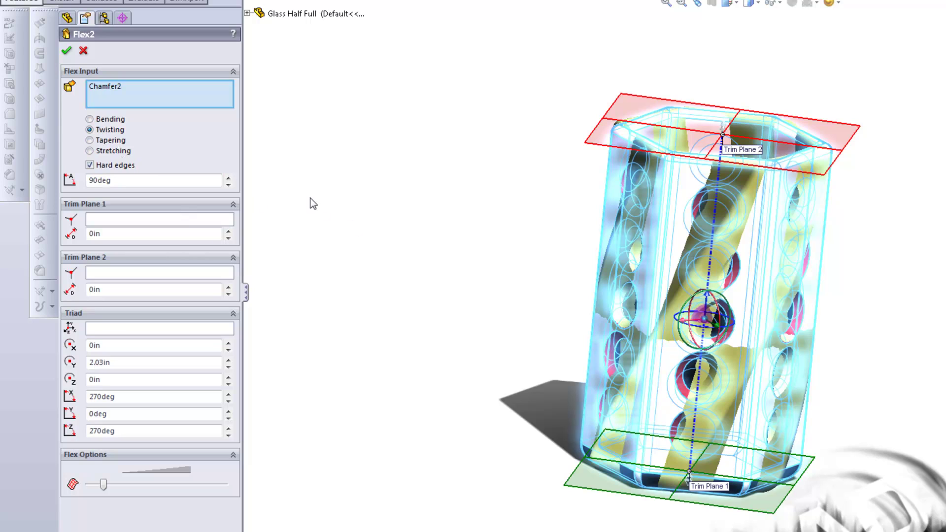
{"action": "left_click", "coordinate": [198, 183]}
{"action": "double_click", "coordinate": [196, 180]}
{"action": "type", "text": "180"}
Apply the 180deg twist and view the spiraling glass with Chamfer2 highlighted
{"action": "left_click", "coordinate": [67, 50]}
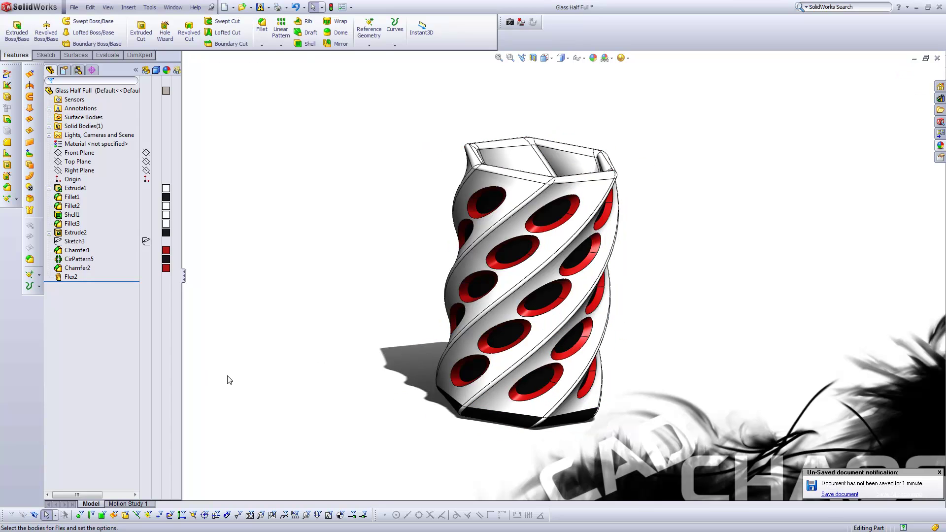
{"action": "middle_click_drag", "start_coordinate": [495, 315], "coordinate": [544, 312]}
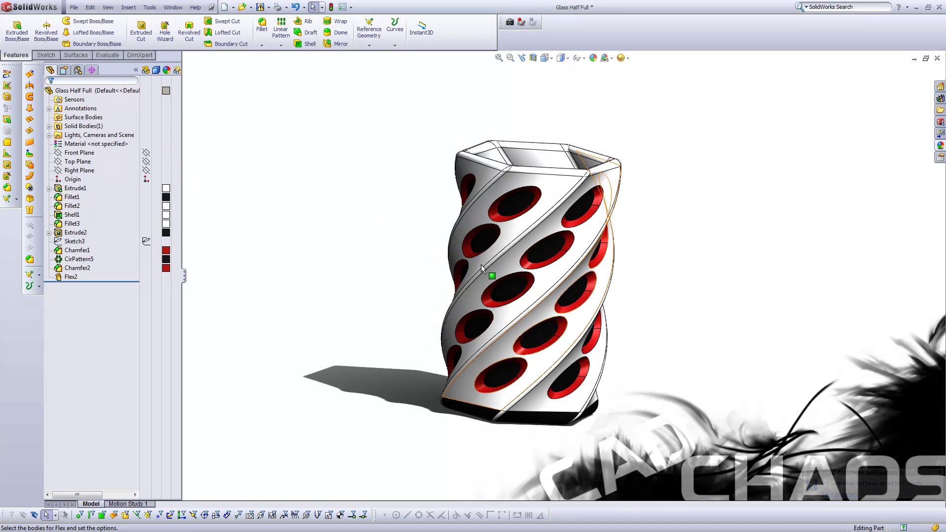
{"action": "left_click", "coordinate": [74, 270]}
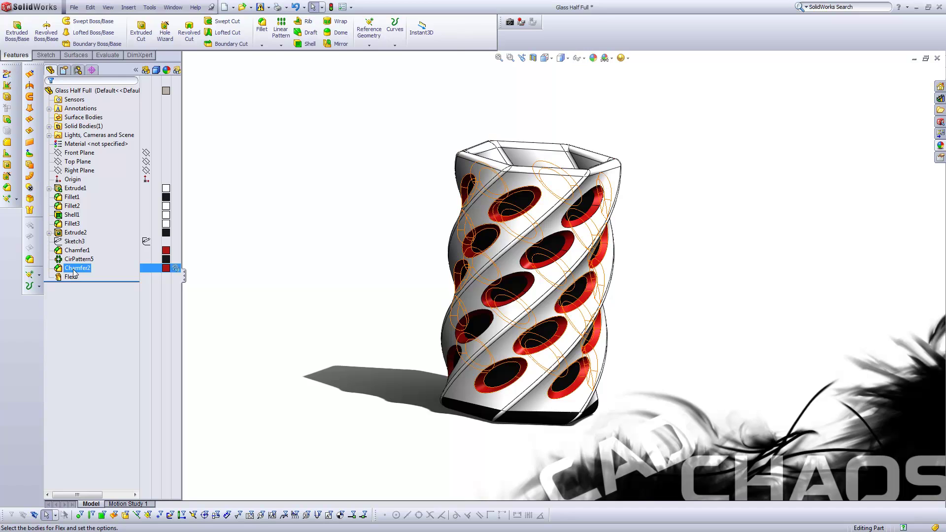
Highlight Extrude1, Chamfer2, Right Plane and Extrude2 in the tree to inspect them
{"action": "left_click", "coordinate": [72, 189]}
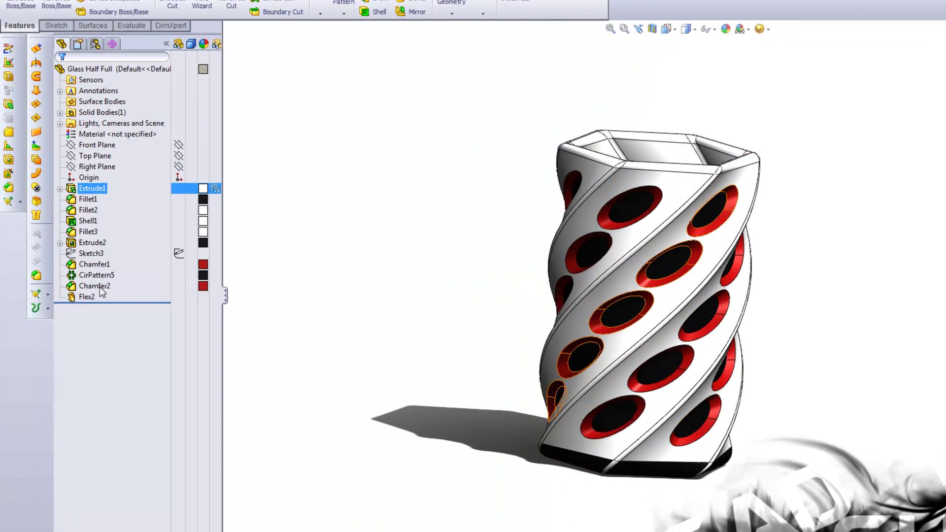
{"action": "left_click", "coordinate": [79, 269]}
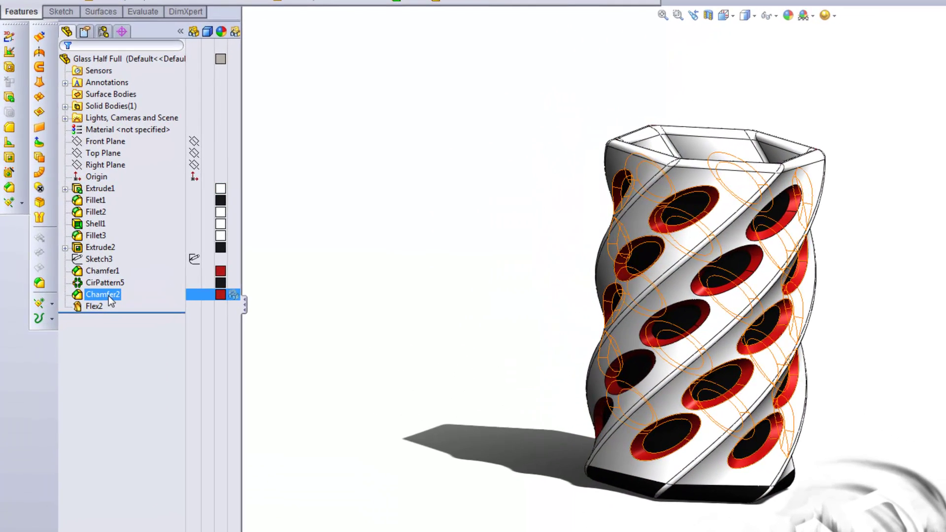
{"action": "key", "text": "Escape"}
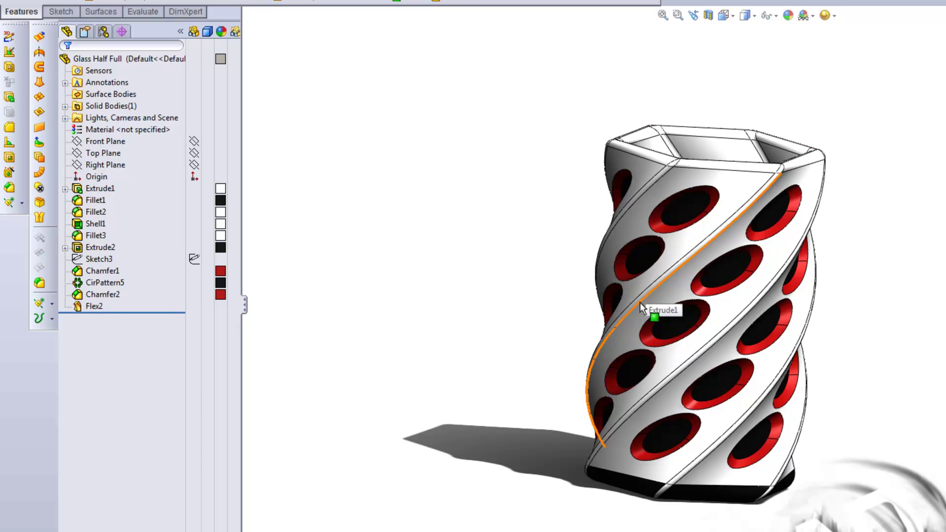
{"action": "left_click", "coordinate": [105, 165]}
{"action": "left_click", "coordinate": [100, 247]}
{"action": "key", "text": "Escape"}
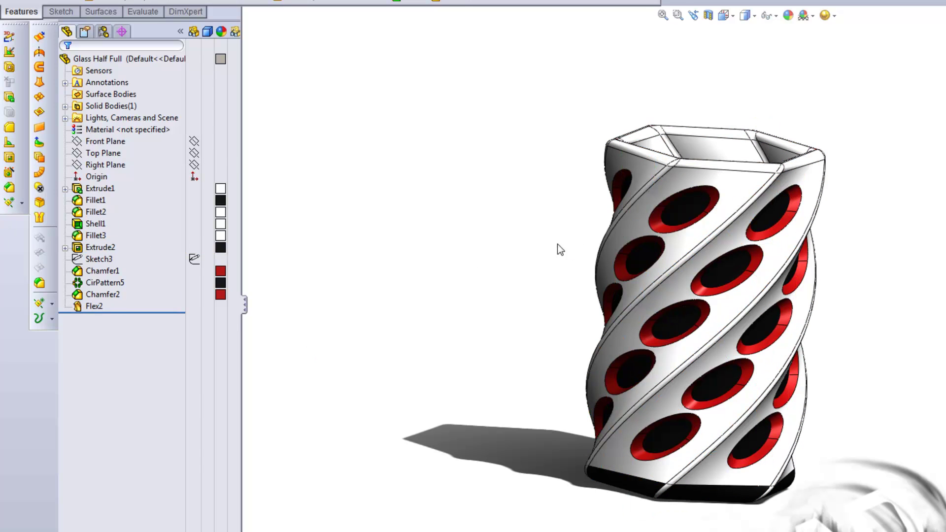
Reopen the Flex2 feature for editing
{"action": "left_click", "coordinate": [86, 308]}
{"action": "right_click", "coordinate": [85, 310]}
{"action": "left_click", "coordinate": [93, 273]}
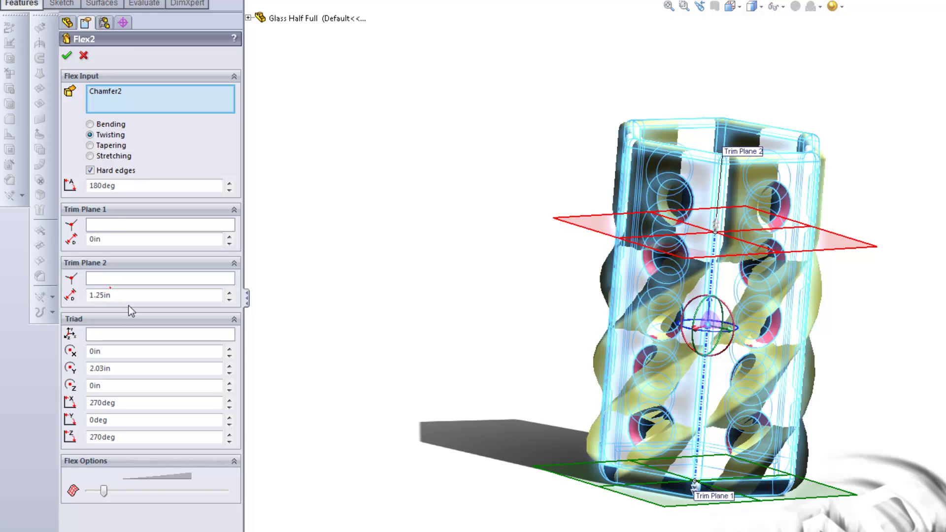
Set Trim Plane 2 and Trim Plane 1 distances to 0.5in and apply the twist
{"action": "double_click", "coordinate": [129, 296]}
{"action": "type", "text": ".5"}
{"action": "left_click", "coordinate": [129, 297]}
{"action": "double_click", "coordinate": [122, 240]}
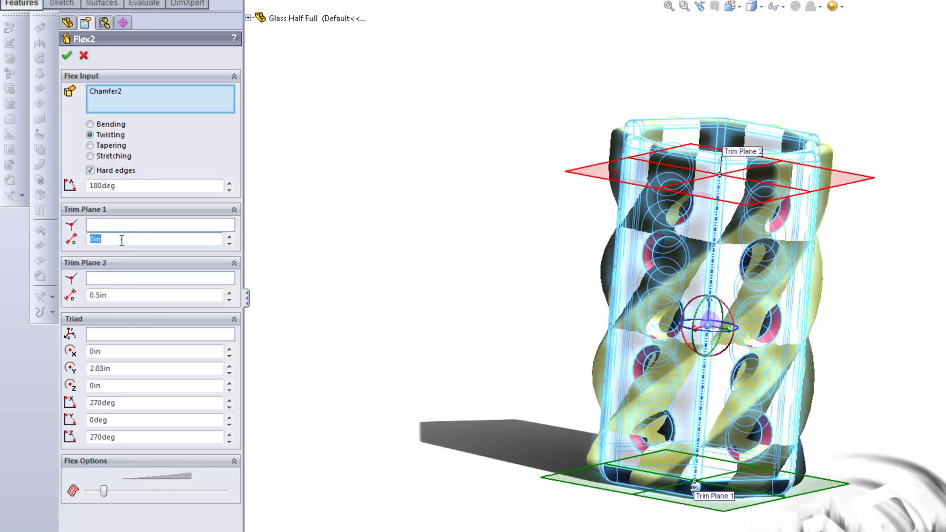
{"action": "type", "text": ".5"}
{"action": "key", "text": "Return"}
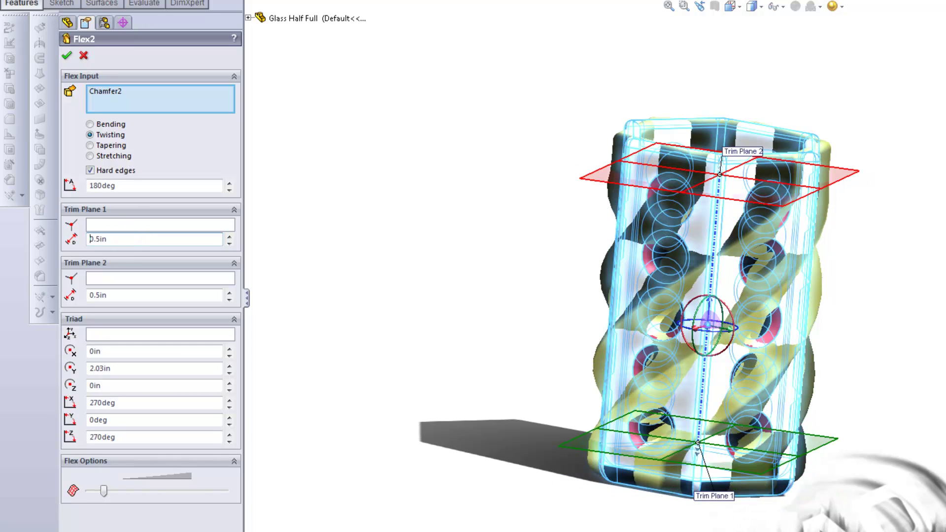
{"action": "middle_click_drag", "start_coordinate": [689, 187], "coordinate": [641, 123]}
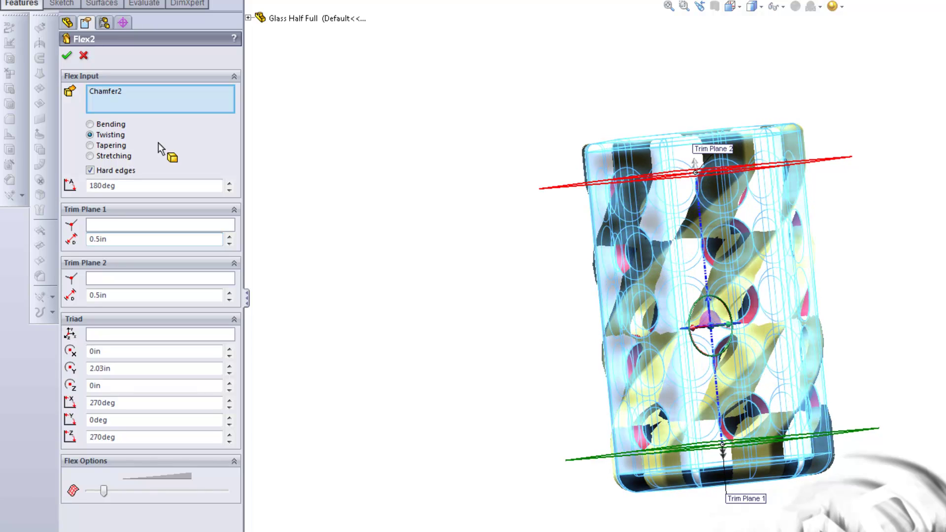
{"action": "left_click", "coordinate": [68, 57]}
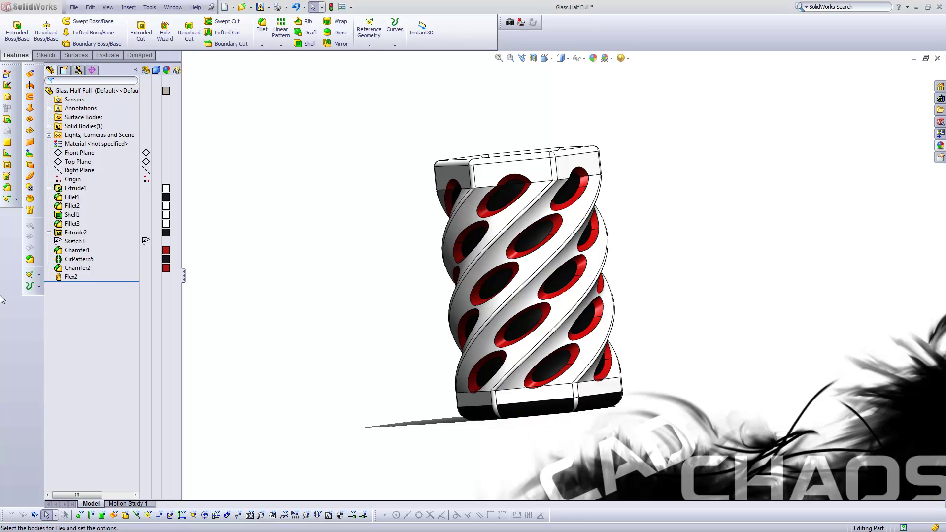
Select Chamfer2 in the feature history once the Flex2 rebuild finishes
{"action": "left_click", "coordinate": [74, 269]}
Reopen Flex2, switch it to Bending, and set Trim Plane 1 to 1in
{"action": "right_click", "coordinate": [72, 280]}
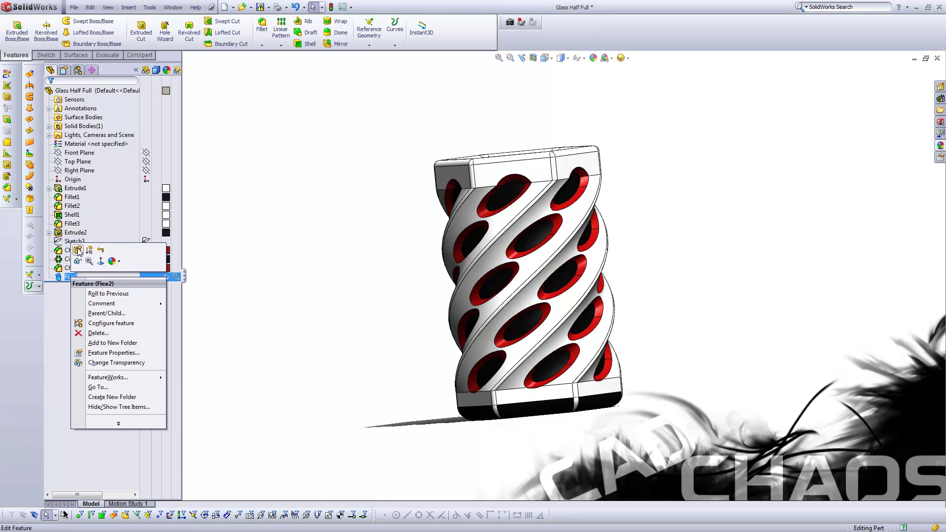
{"action": "left_click", "coordinate": [78, 250]}
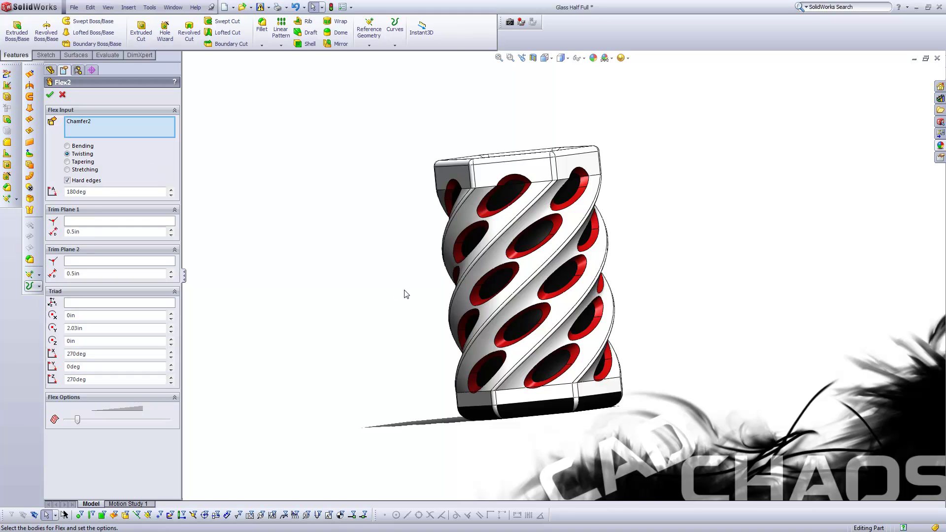
{"action": "middle_click_drag", "start_coordinate": [432, 356], "coordinate": [428, 355]}
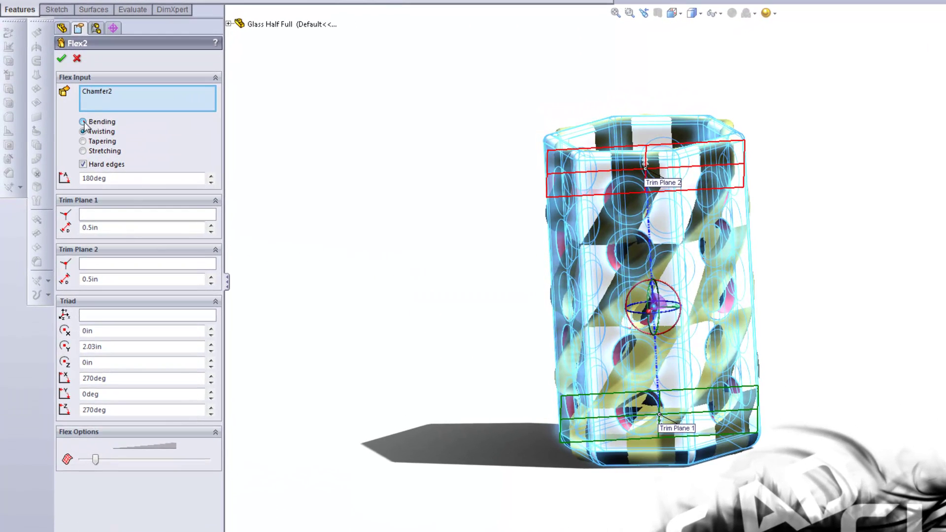
{"action": "left_click", "coordinate": [83, 121]}
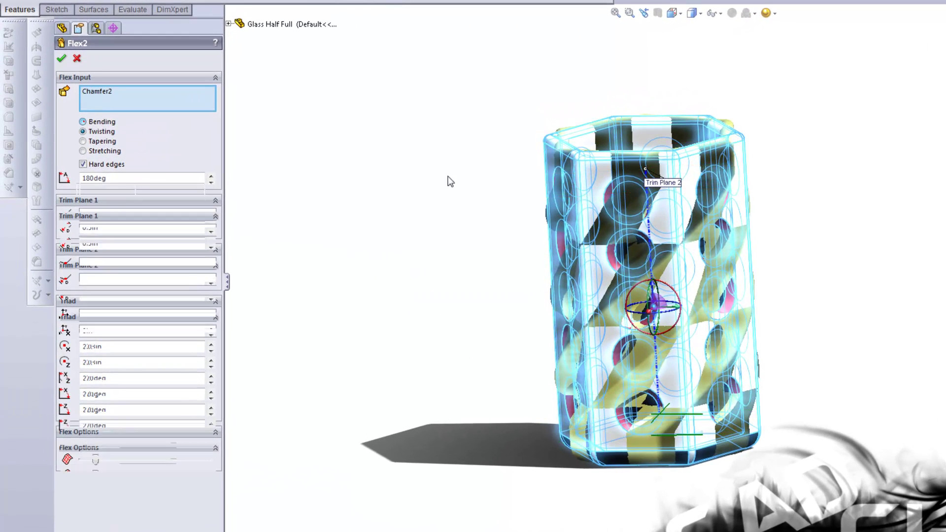
{"action": "double_click", "coordinate": [147, 244]}
{"action": "type", "text": "1"}
Set the bend angle to 45deg and Trim Plane 2 to 0in
{"action": "middle_click_drag", "start_coordinate": [468, 283], "coordinate": [408, 308]}
{"action": "double_click", "coordinate": [121, 194]}
{"action": "double_click", "coordinate": [131, 178]}
{"action": "type", "text": "45"}
{"action": "key", "text": "Return"}
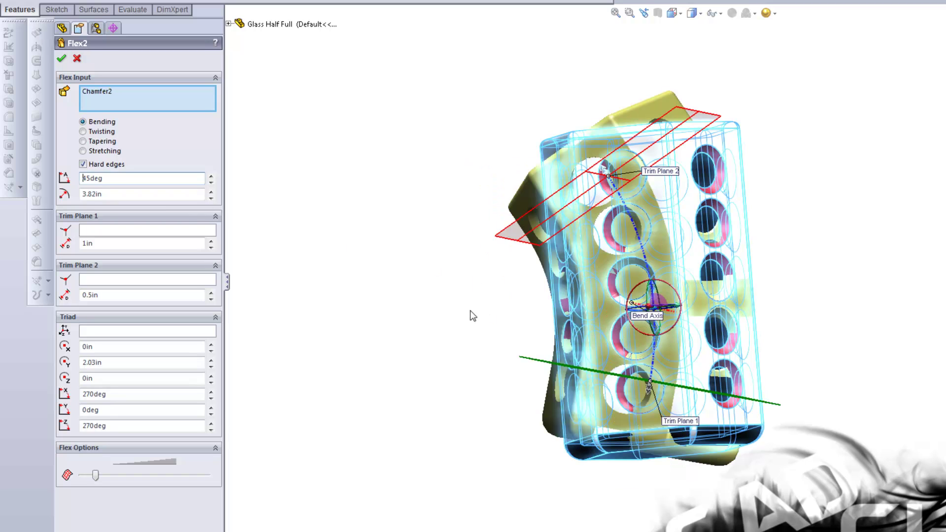
{"action": "left_click", "coordinate": [131, 245]}
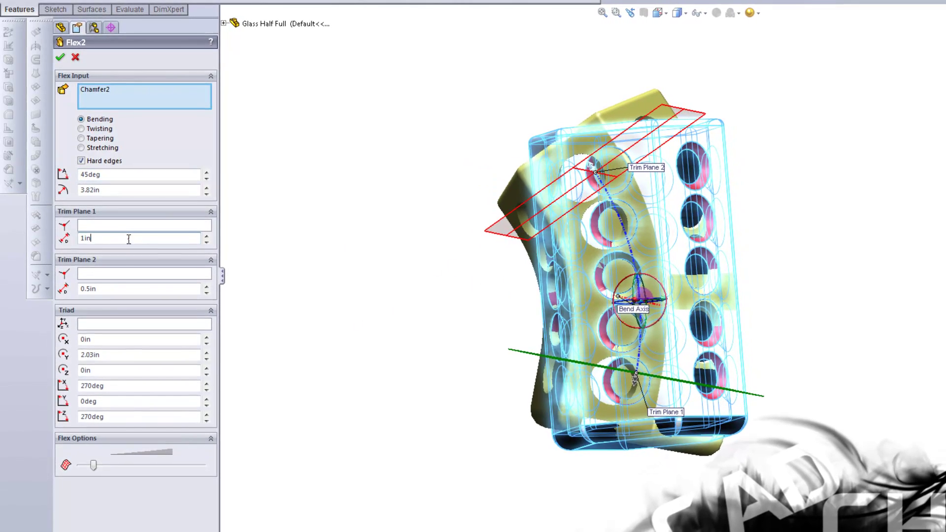
{"action": "double_click", "coordinate": [122, 289]}
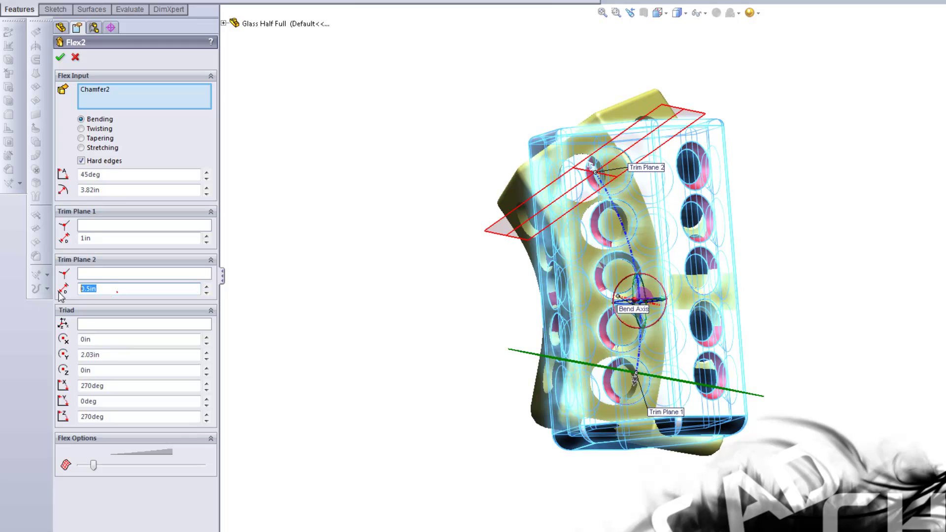
{"action": "type", "text": "0"}
{"action": "key", "text": "Return"}
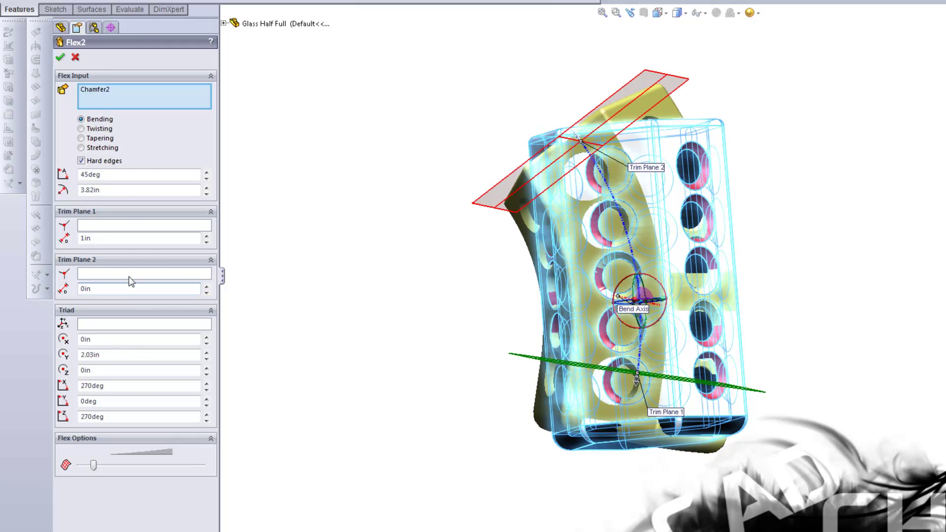
{"action": "middle_click_drag", "start_coordinate": [692, 387], "coordinate": [657, 407]}
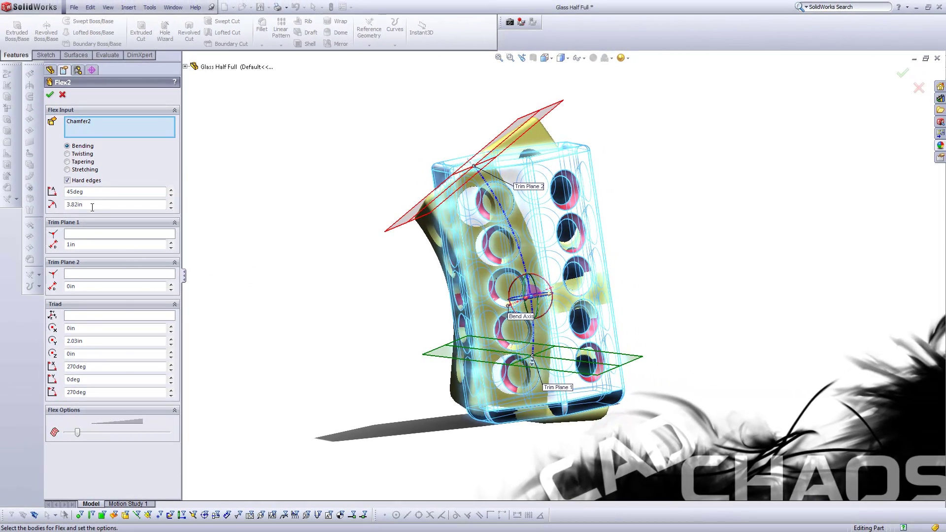
Check the 3.82in bend radius and 45deg angle values on the bent preview
{"action": "left_click", "coordinate": [97, 203]}
{"action": "left_click", "coordinate": [92, 193]}
{"action": "double_click", "coordinate": [92, 192]}
{"action": "middle_click_drag", "start_coordinate": [565, 320], "coordinate": [532, 297]}
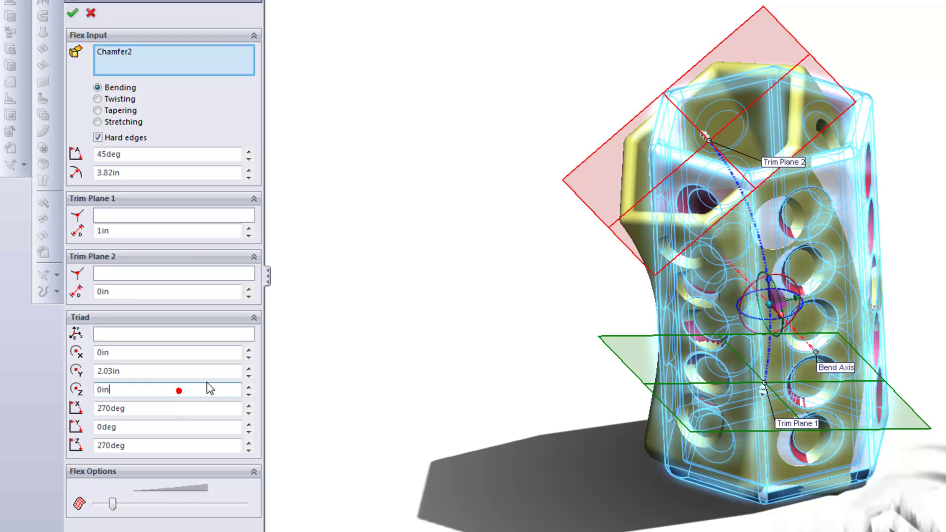
Step the bend axis Triad X position down to -0.9in
{"action": "left_click", "coordinate": [248, 357]}
{"action": "left_click", "coordinate": [248, 357]}
{"action": "left_click", "coordinate": [248, 356]}
{"action": "left_click", "coordinate": [248, 357]}
{"action": "left_click", "coordinate": [249, 357]}
{"action": "left_click", "coordinate": [249, 357]}
{"action": "left_click", "coordinate": [248, 356]}
{"action": "left_click", "coordinate": [249, 357]}
{"action": "left_click", "coordinate": [249, 357]}
{"action": "middle_click_drag", "start_coordinate": [538, 335], "coordinate": [525, 303]}
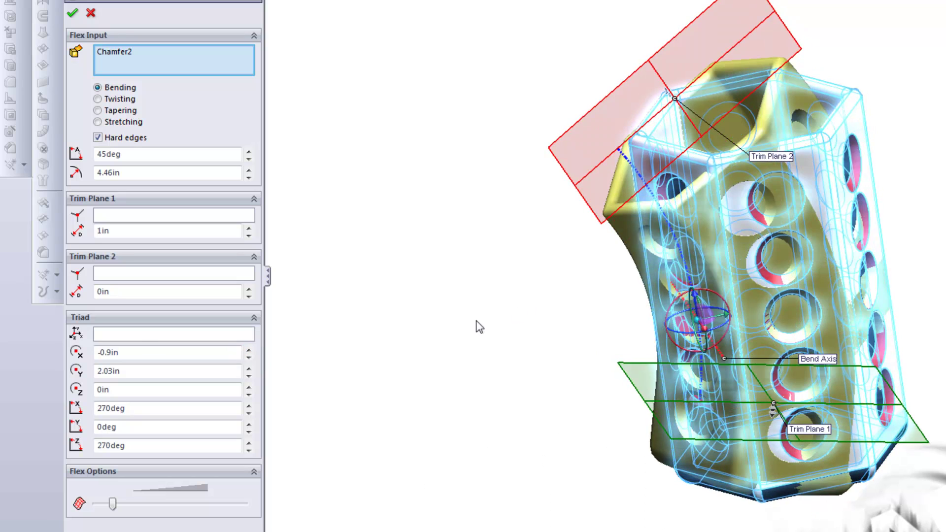
Continue the bend axis X to -1.5in (4.46in radius) and apply the 45deg bend
{"action": "left_click", "coordinate": [248, 358]}
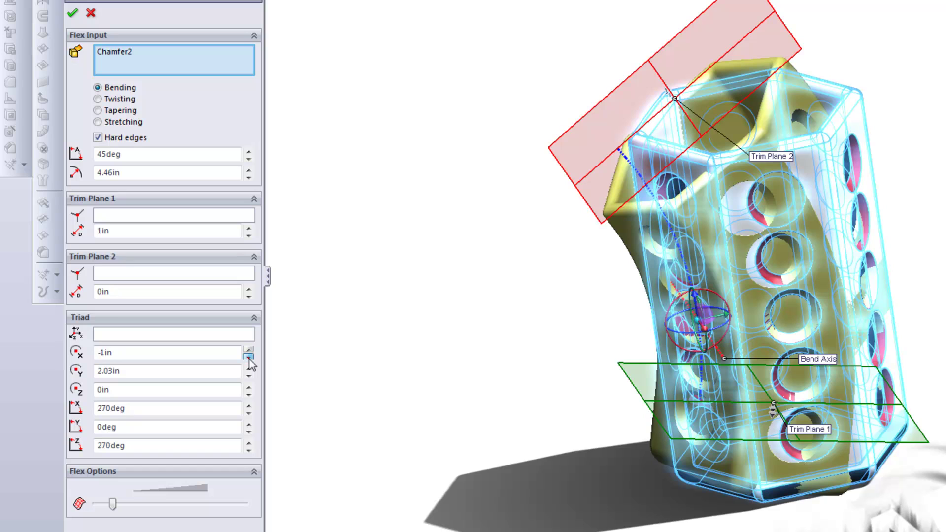
{"action": "left_click", "coordinate": [248, 358]}
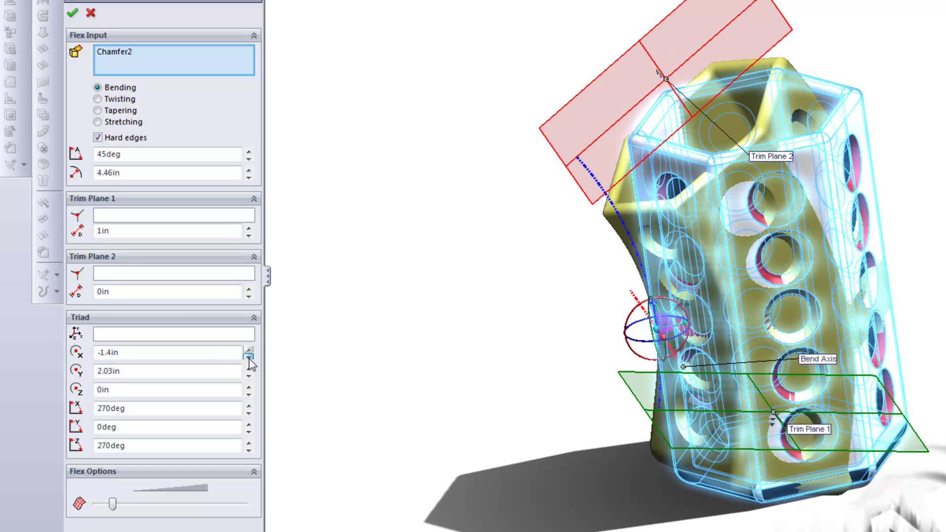
{"action": "left_click", "coordinate": [248, 358]}
{"action": "left_click", "coordinate": [249, 358]}
{"action": "middle_click_drag", "start_coordinate": [666, 349], "coordinate": [643, 367]}
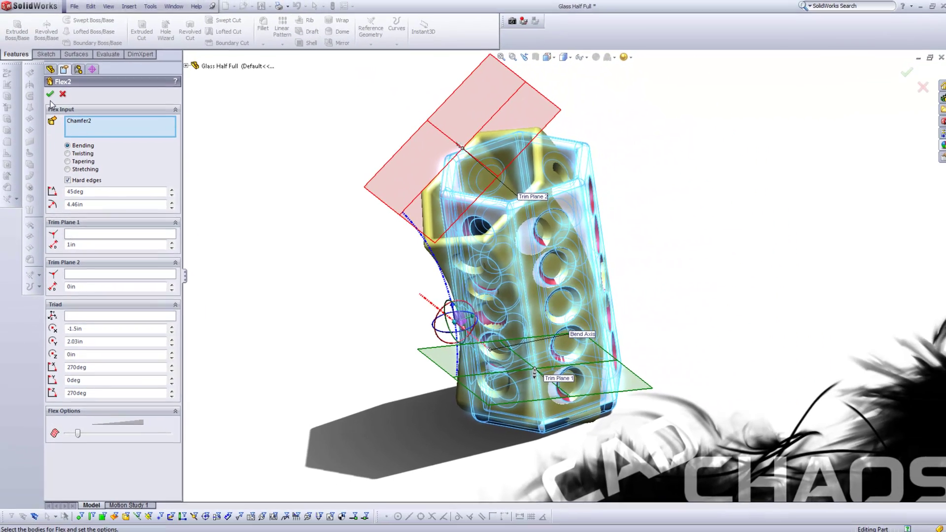
{"action": "left_click", "coordinate": [50, 93]}
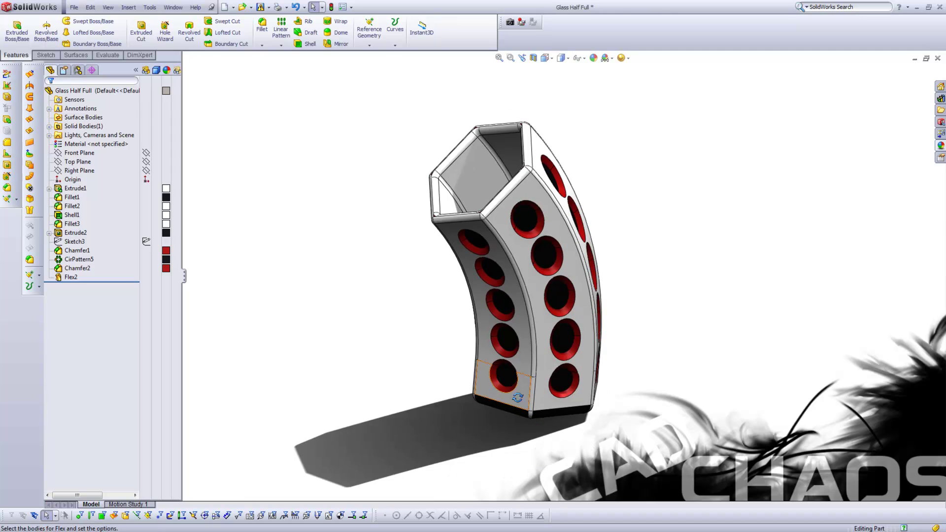
Orbit around the 45° bent glass to inspect its right side and red-chamfered holes
{"action": "mouse_move", "coordinate": [525, 413]}
{"action": "middle_mouse_down"}
{"action": "mouse_move", "coordinate": [633, 409]}
{"action": "mouse_move", "coordinate": [736, 422]}
{"action": "mouse_move", "coordinate": [763, 462]}
{"action": "mouse_move", "coordinate": [713, 481]}
{"action": "mouse_move", "coordinate": [733, 491]}
{"action": "mouse_move", "coordinate": [537, 422]}
{"action": "middle_mouse_up"}
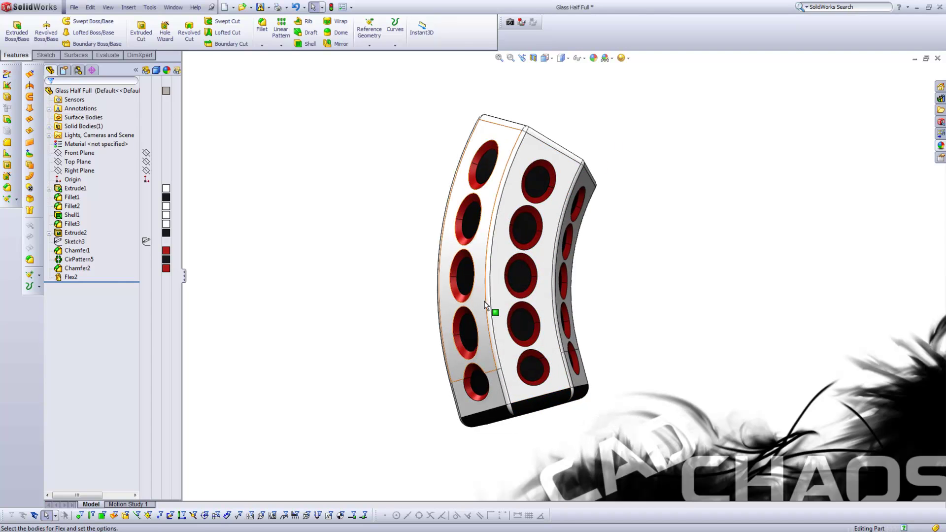
{"action": "middle_click_drag", "start_coordinate": [490, 312], "coordinate": [437, 315]}
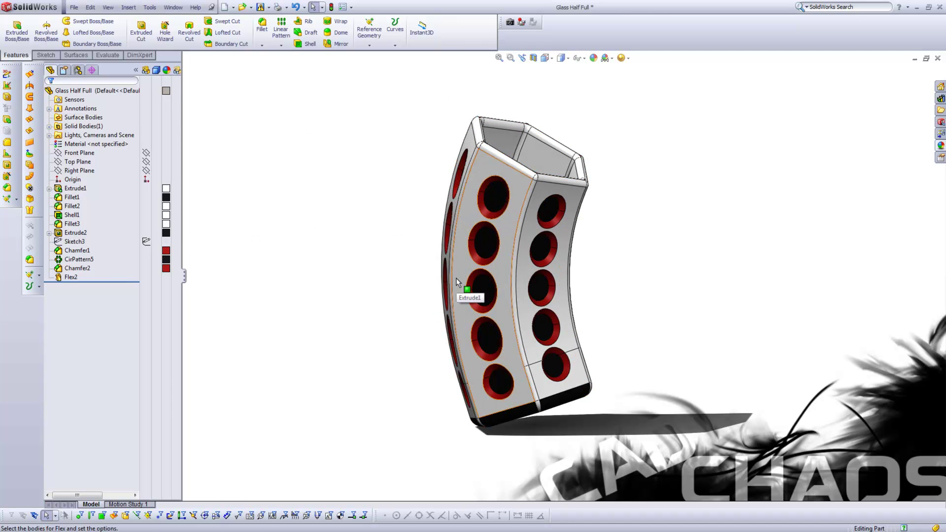
Snap the bent hexagonal glass to the standard isometric view with Ctrl+7
{"action": "key", "text": "ctrl+7"}
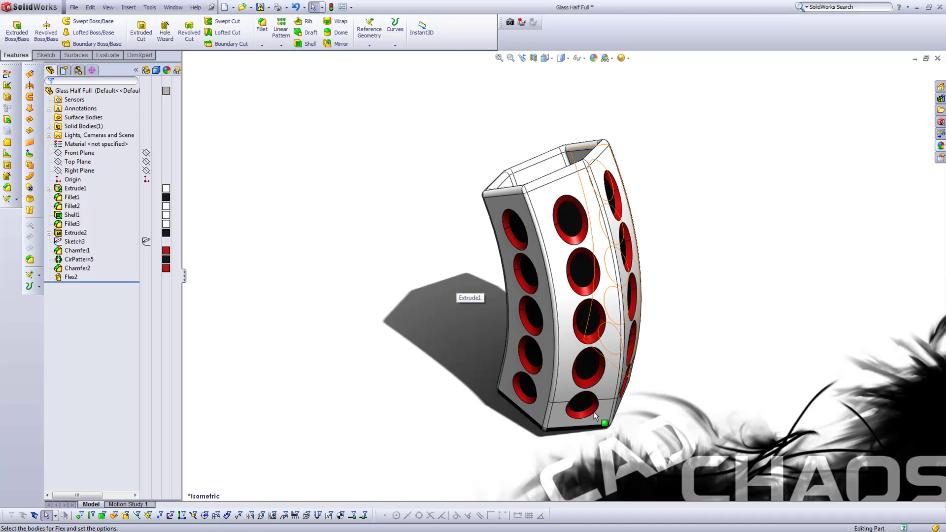